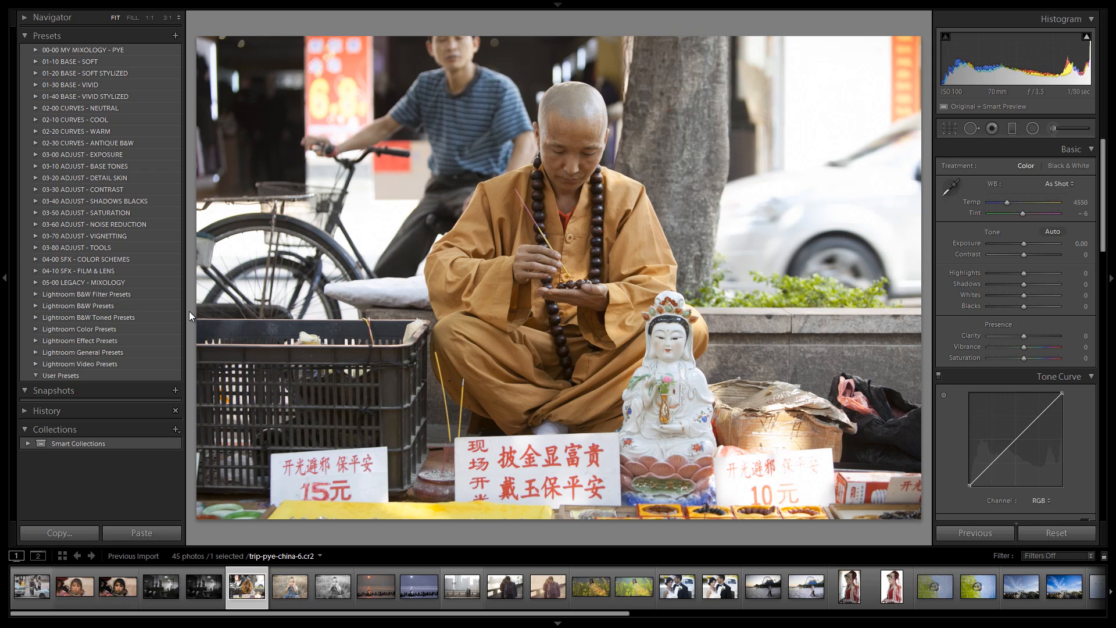
# - Compare the colour and B&W HDR Grunge presets in 01-30 BASE - VIVID and apply 37b. HDR Heavy Grunge - B&W to the monk photo
pyautogui.press('i')
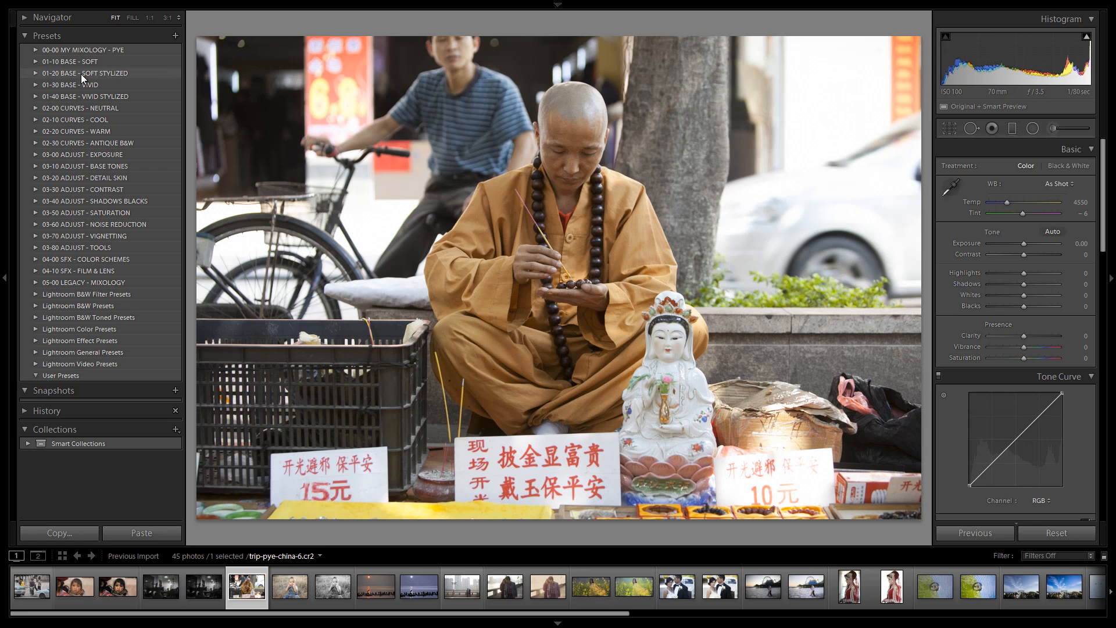
pyautogui.click(35, 84)
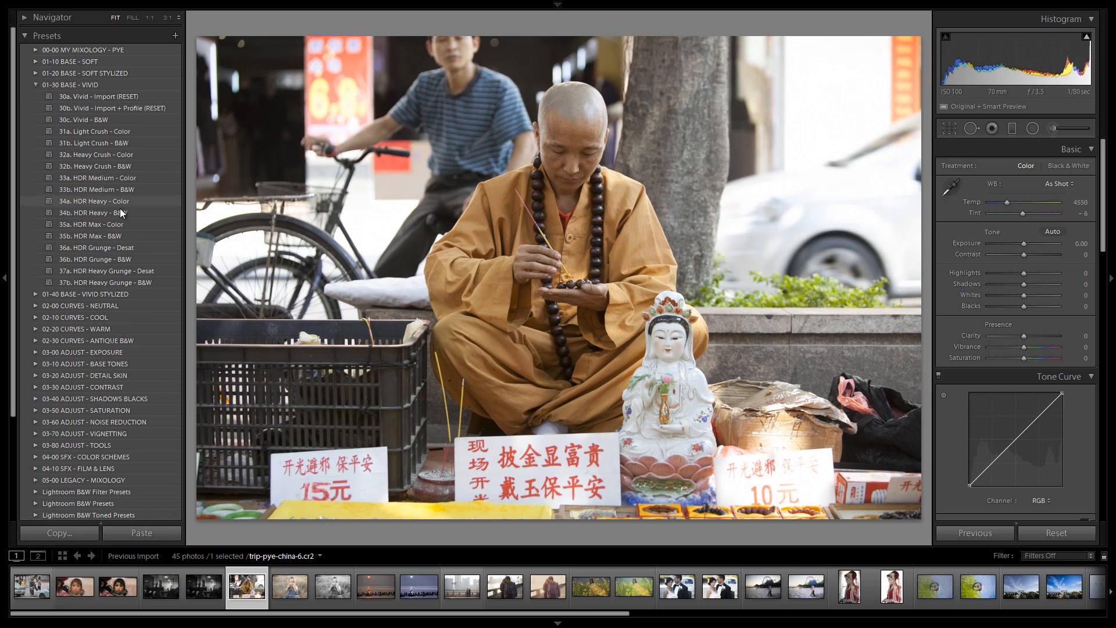
pyautogui.click(122, 249)
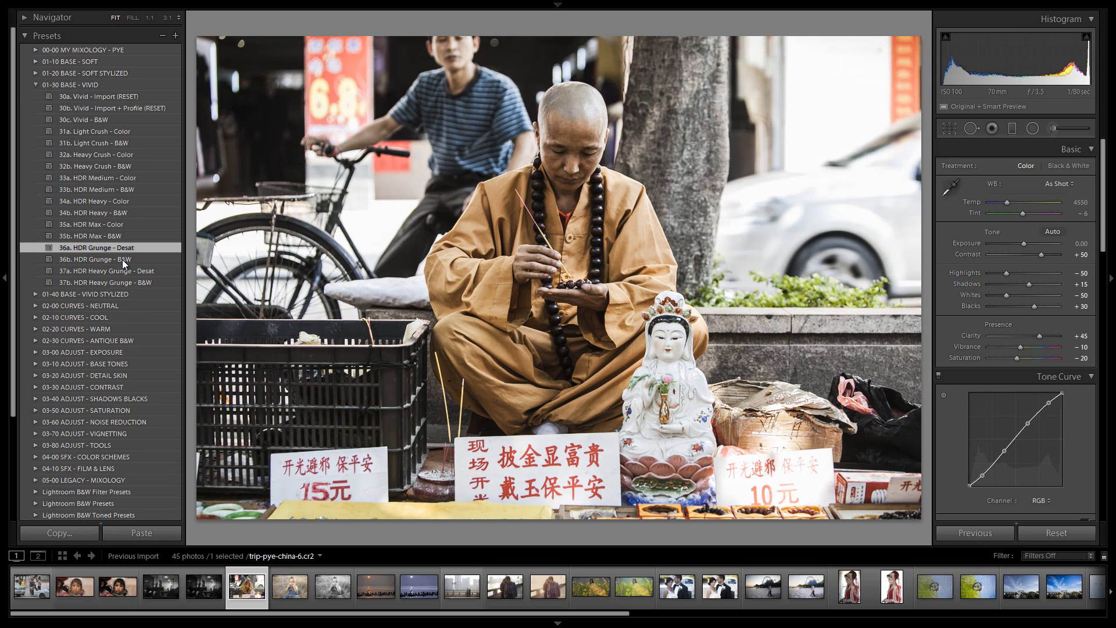
pyautogui.click(121, 271)
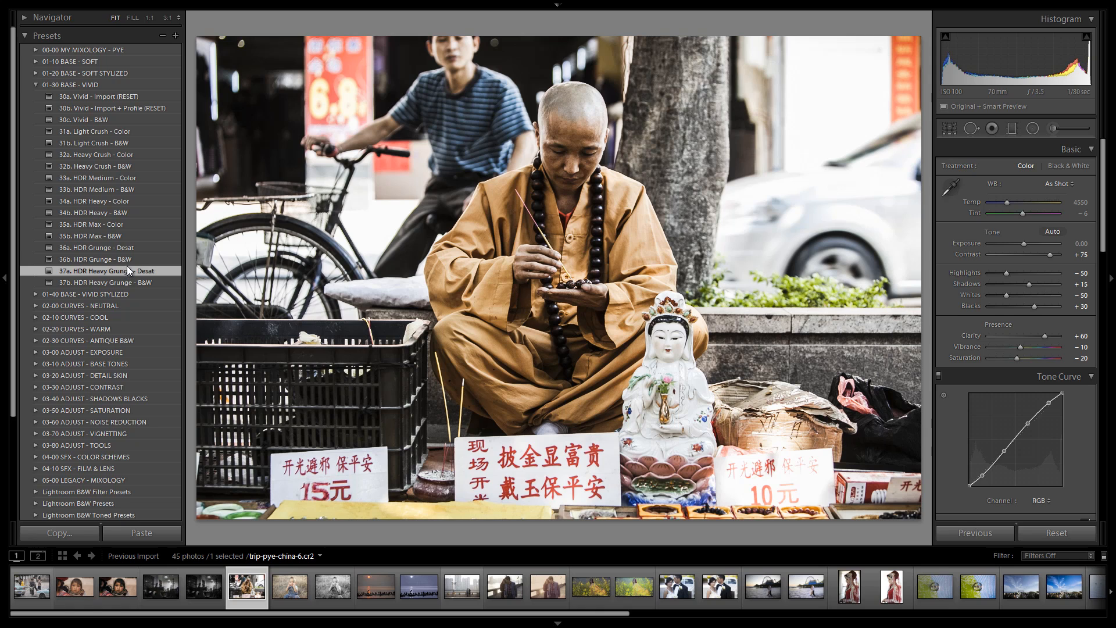
pyautogui.click(140, 258)
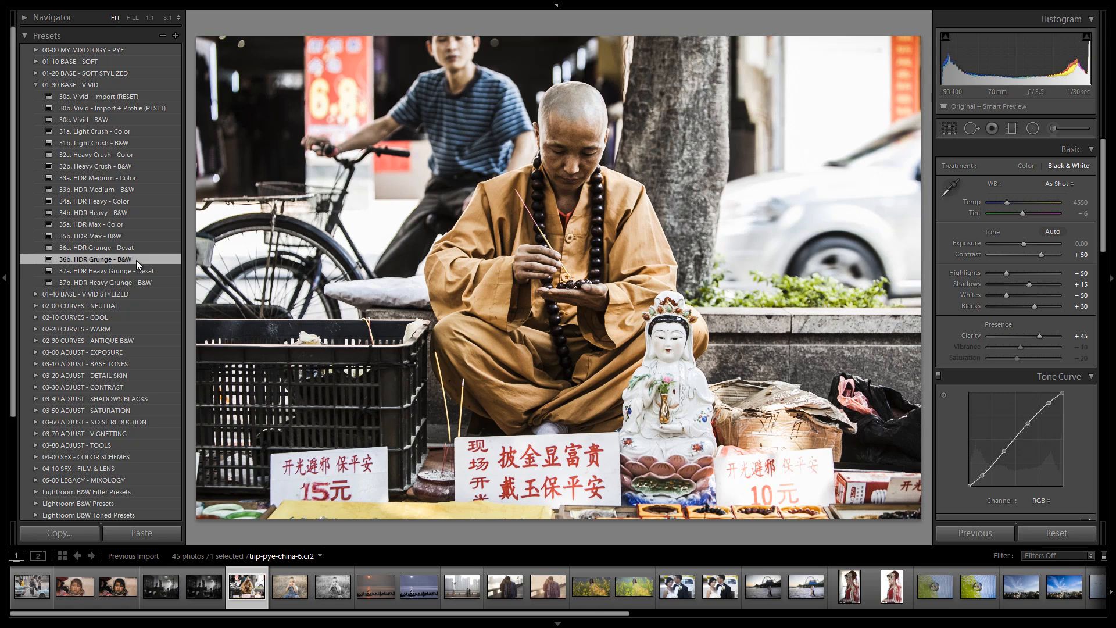
pyautogui.click(128, 283)
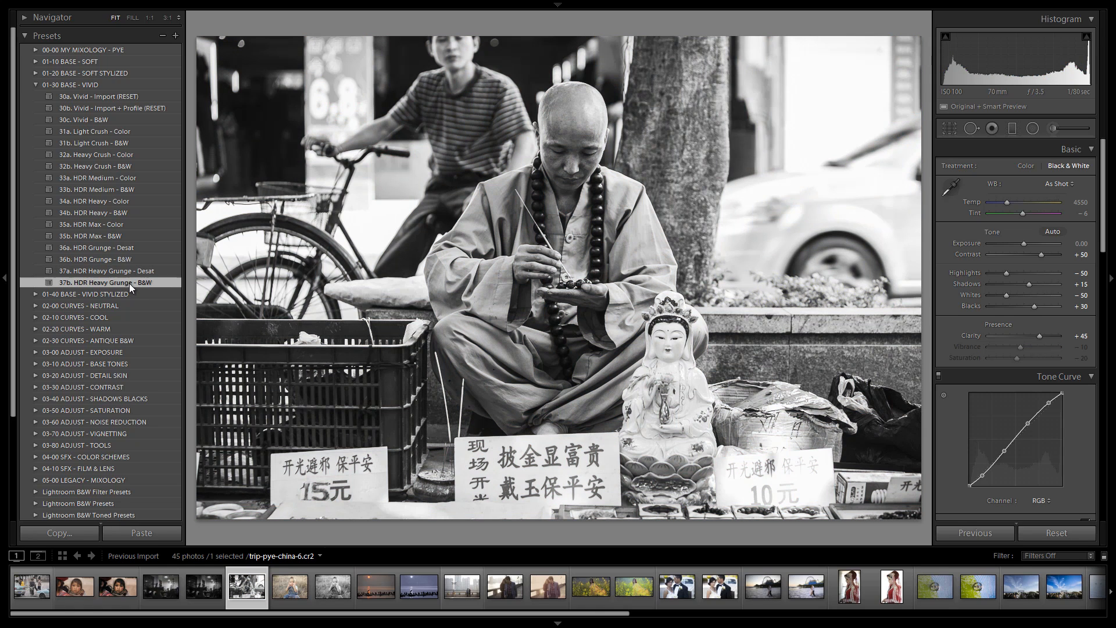
pyautogui.click(138, 261)
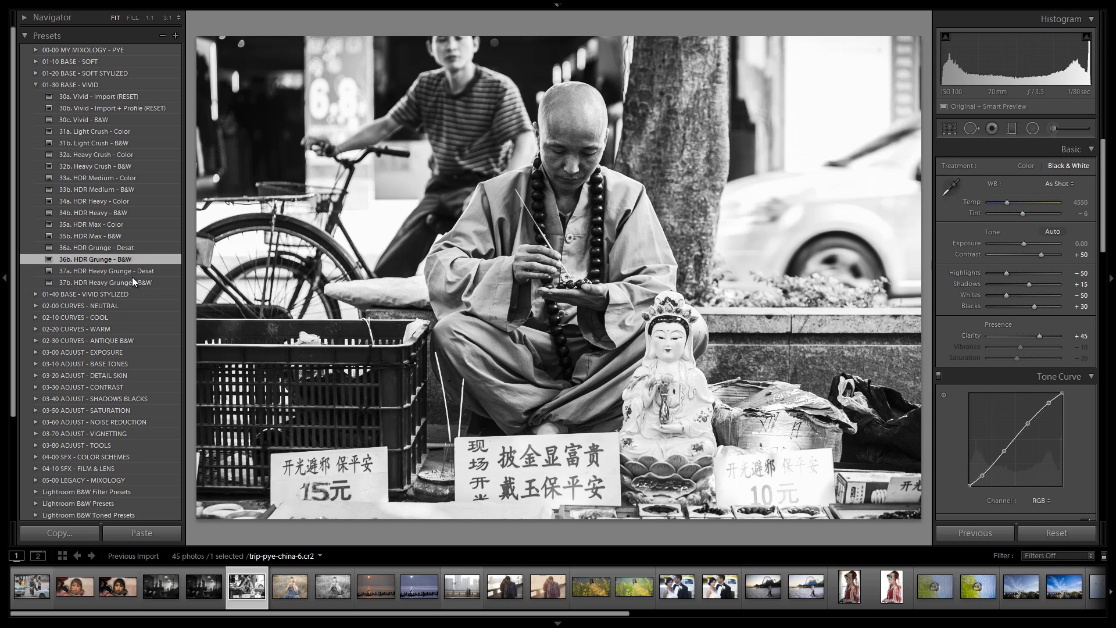
pyautogui.click(130, 280)
pyautogui.click(133, 261)
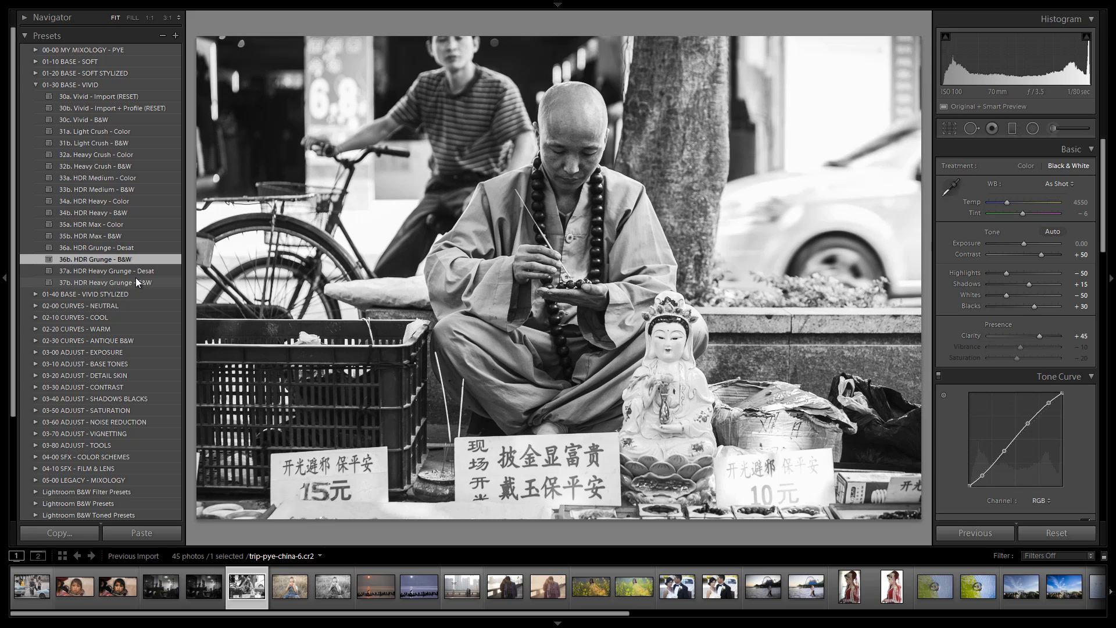
pyautogui.click(136, 280)
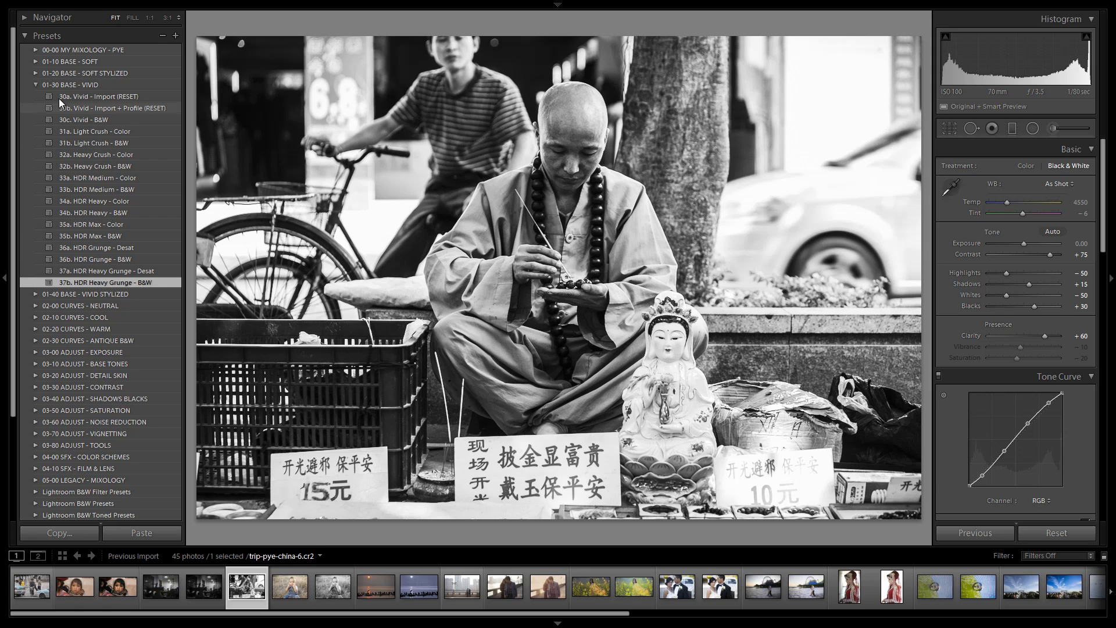
pyautogui.click(35, 85)
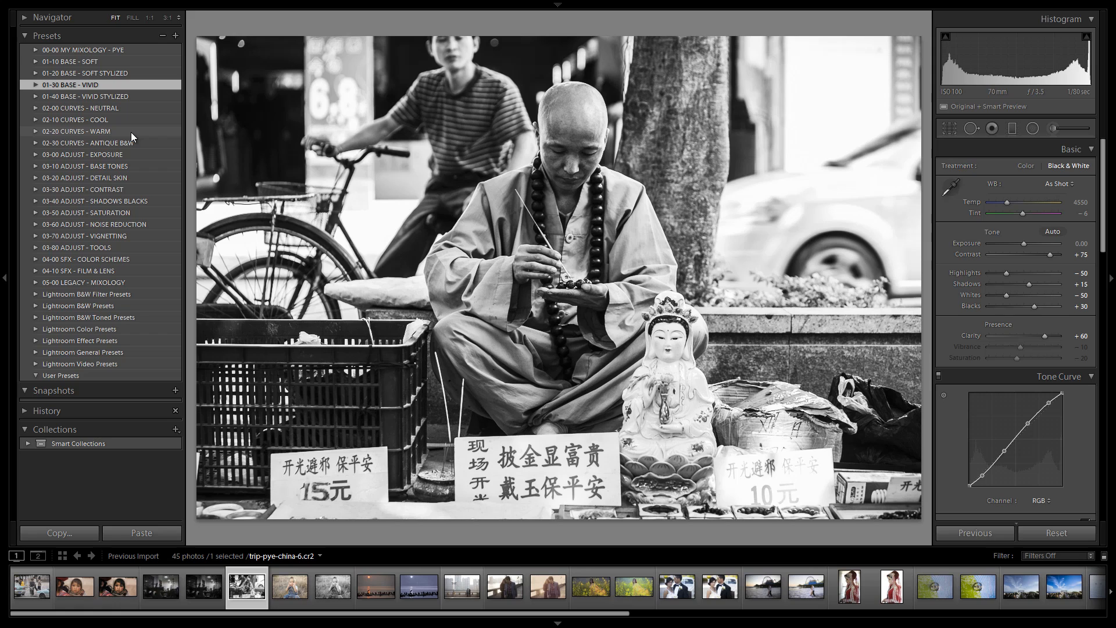
# - Compare the light, medium and heavy lens vignettes in 03-70 ADJUST - VIGNETTING and apply 71e. Vignette - Medium
pyautogui.click(36, 236)
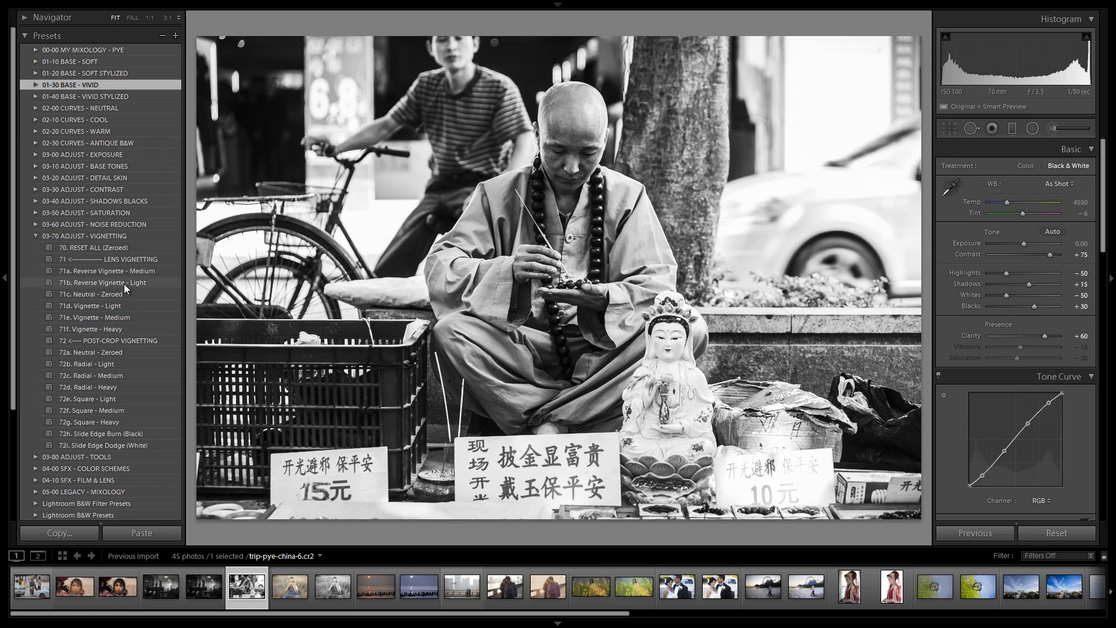
pyautogui.click(111, 309)
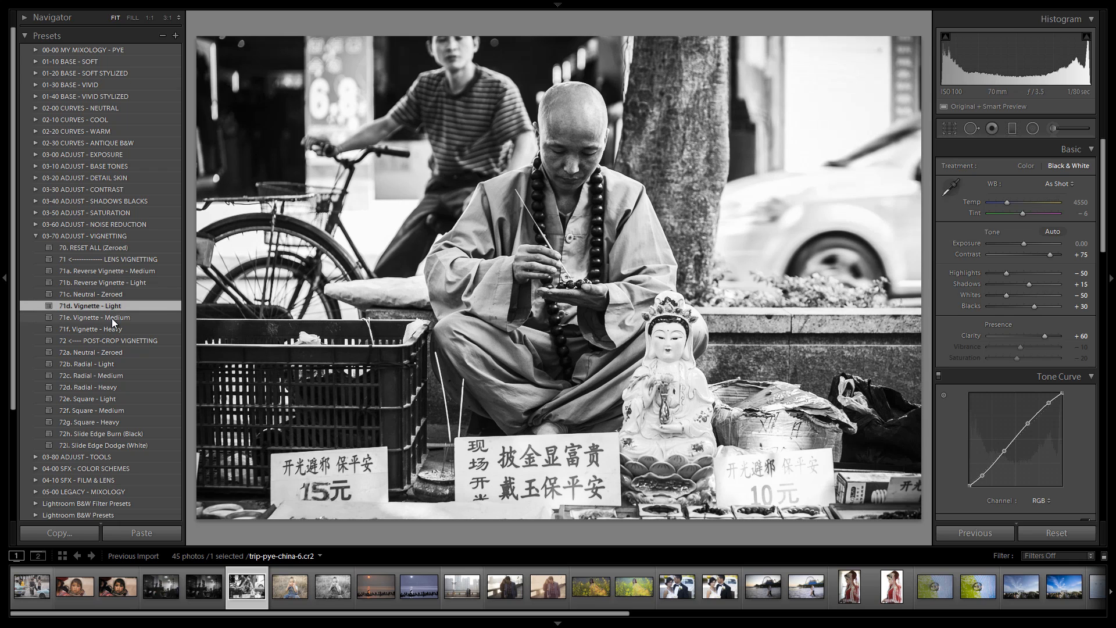
pyautogui.click(112, 318)
pyautogui.click(113, 329)
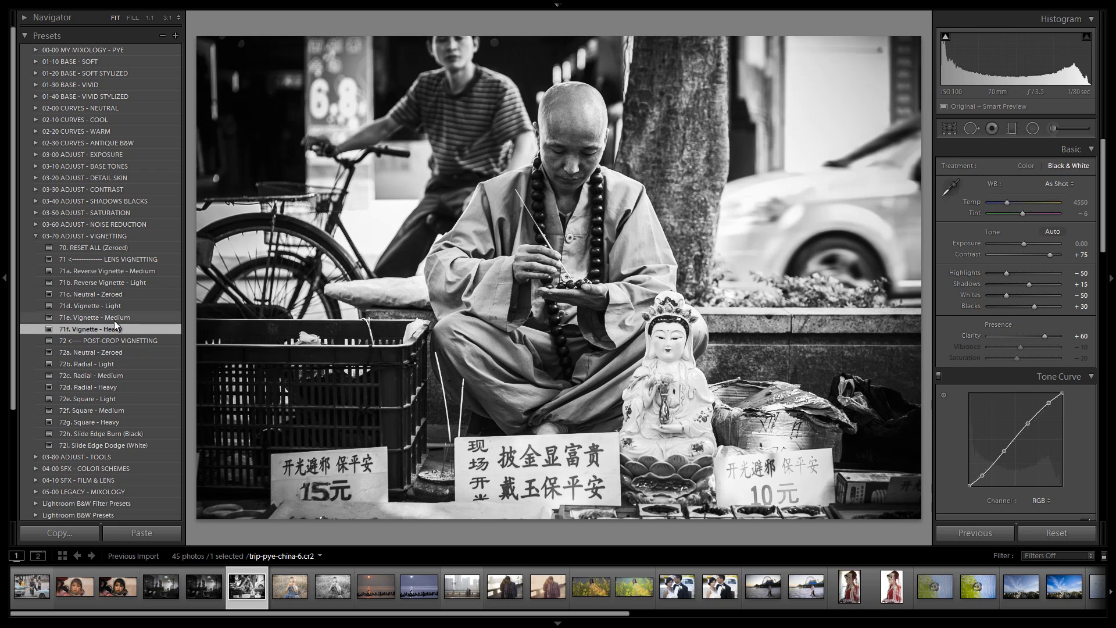
pyautogui.click(114, 320)
pyautogui.click(121, 306)
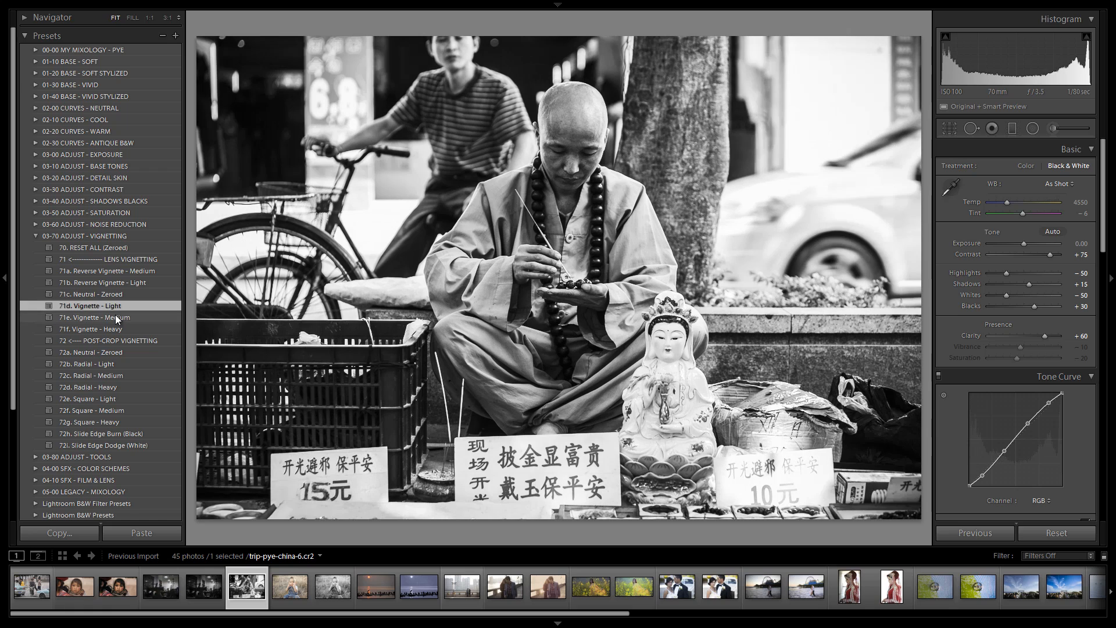
pyautogui.click(115, 315)
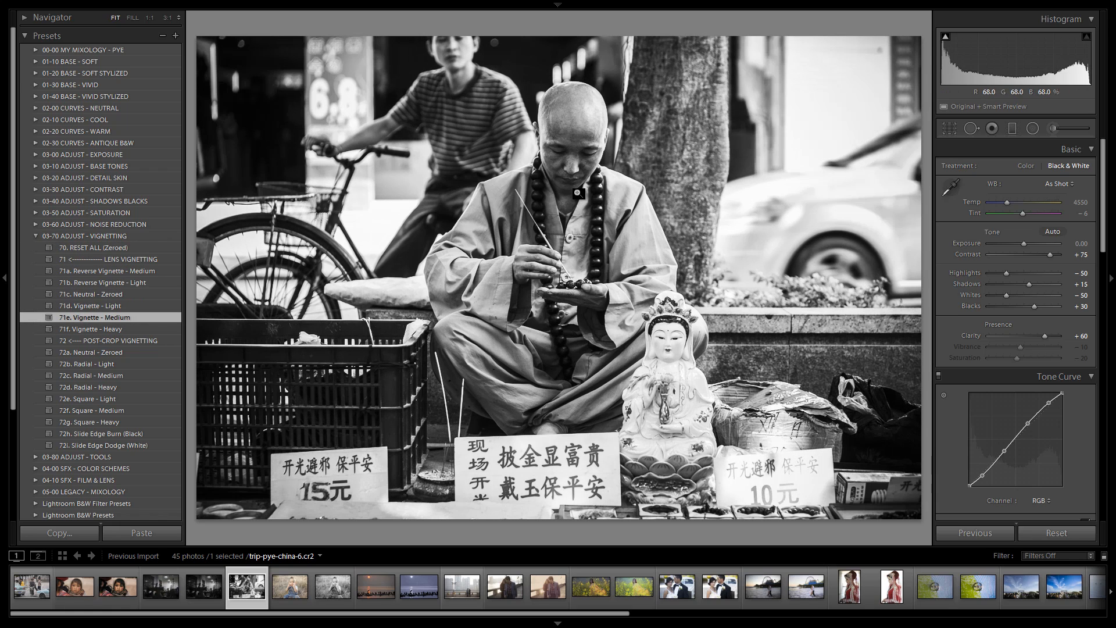
pyautogui.click(35, 236)
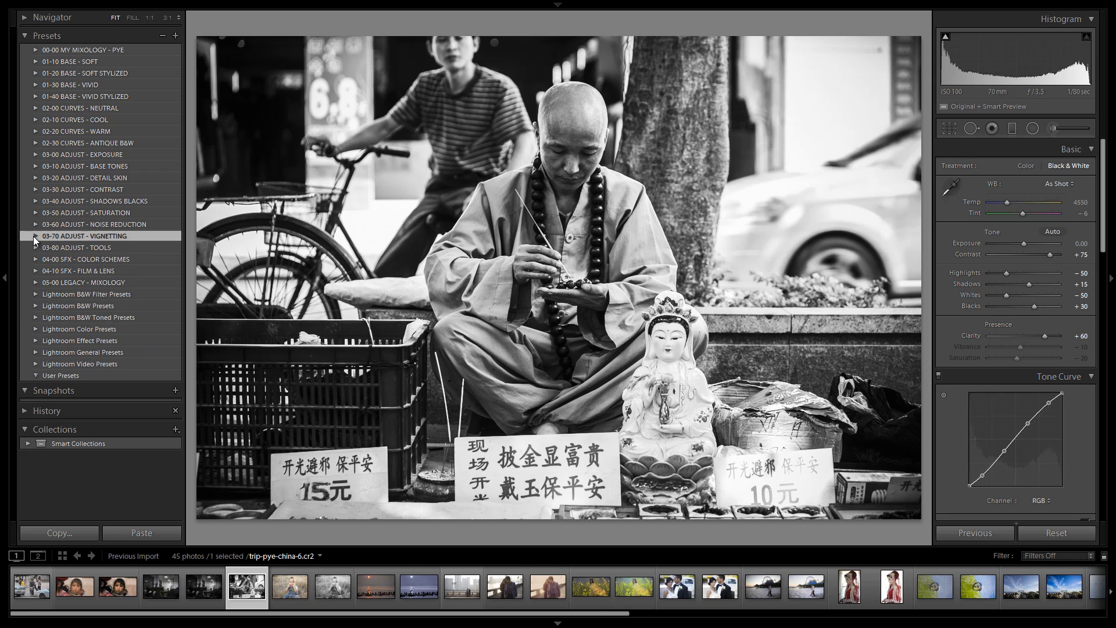
# - Apply the 11e. Max Film Grain preset from the 04-10 SFX - FILM & LENS group
pyautogui.click(34, 272)
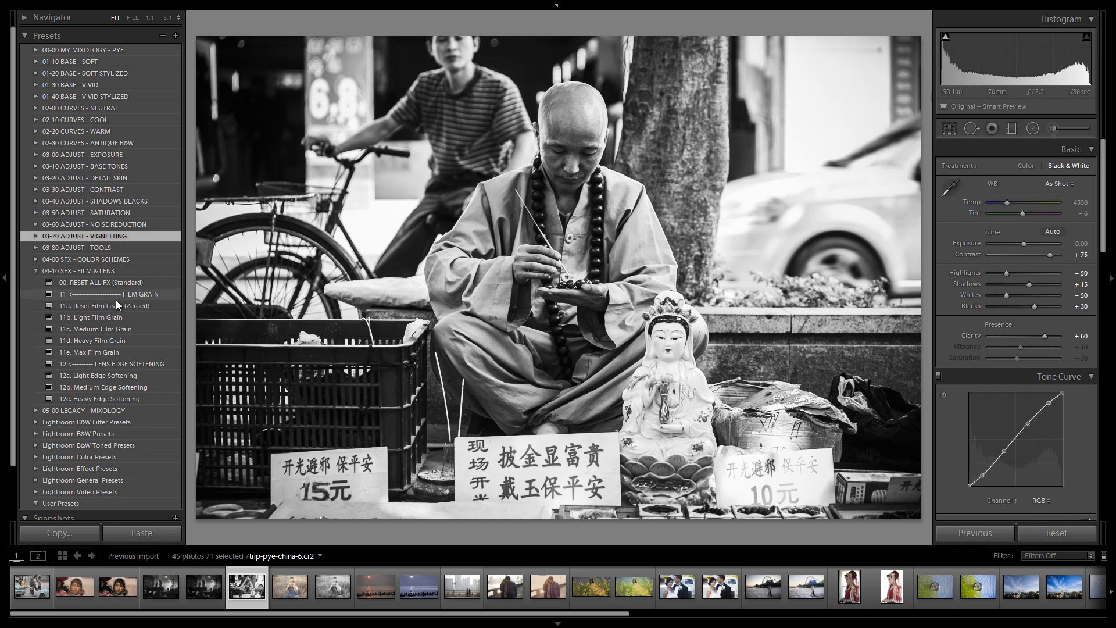
pyautogui.click(124, 352)
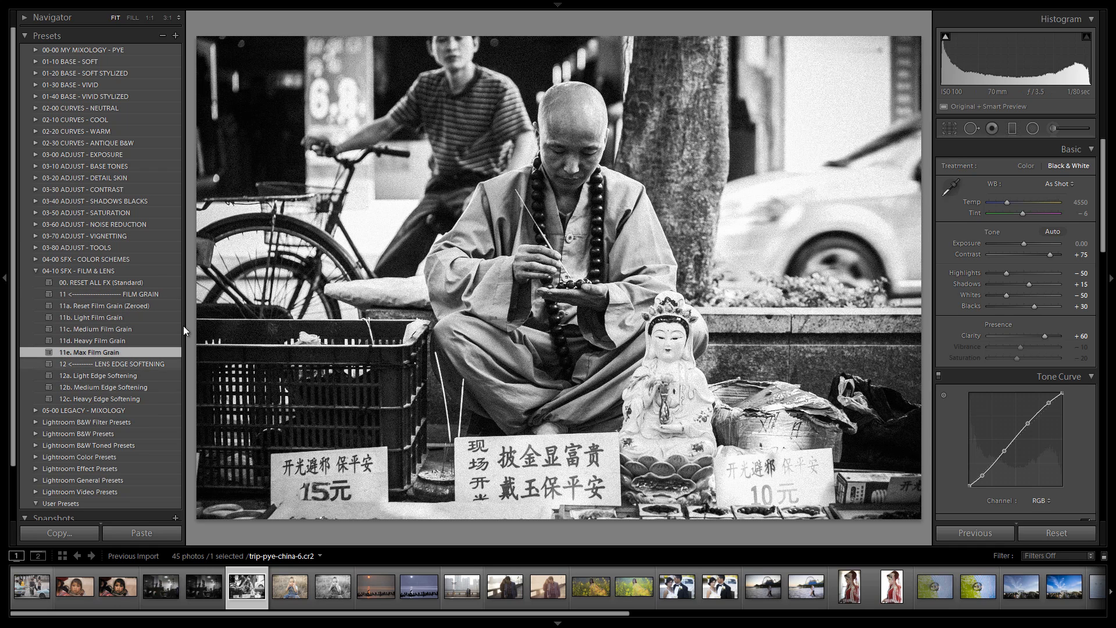
pyautogui.click(35, 271)
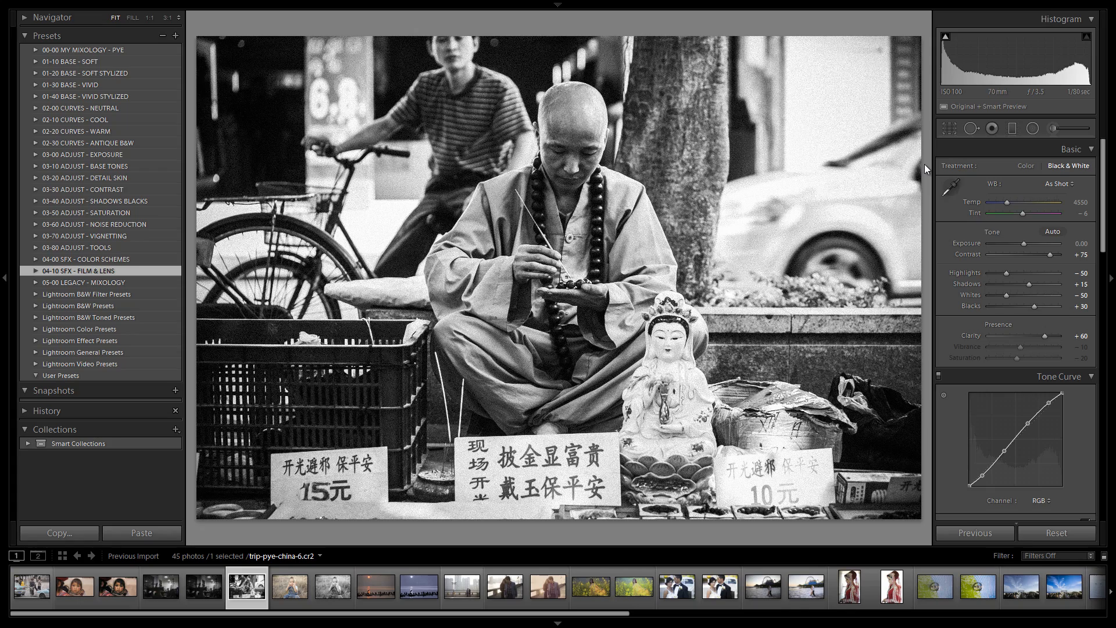
# - Compare the edited photo with its original by switching between the before and after views several times
pyautogui.press('\\')
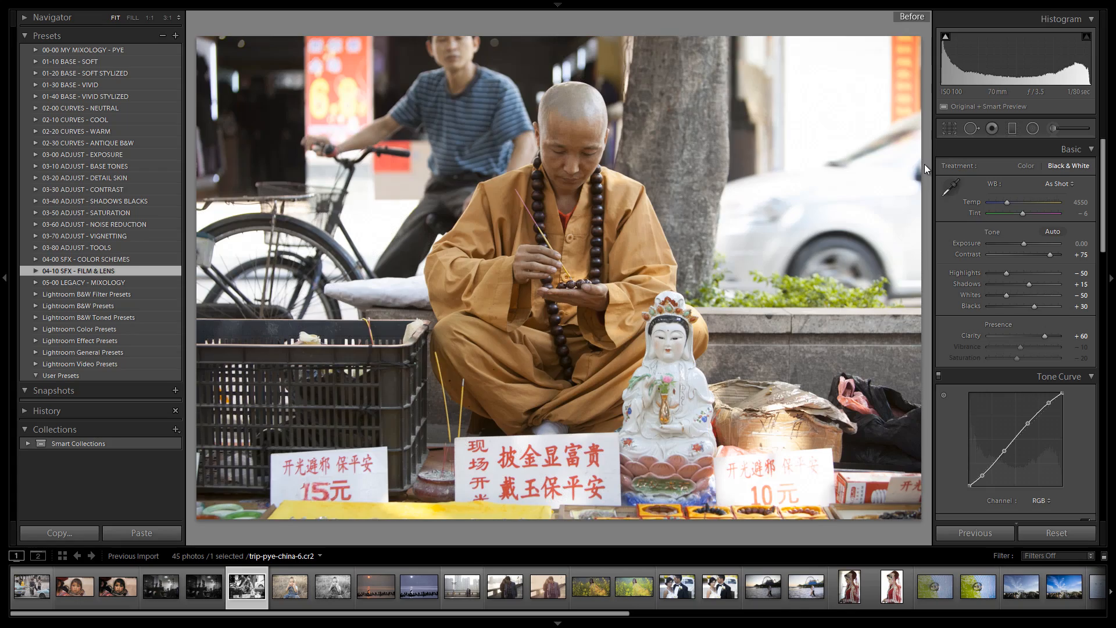
pyautogui.press('\\')
pyautogui.press('\\')
pyautogui.press('\\')
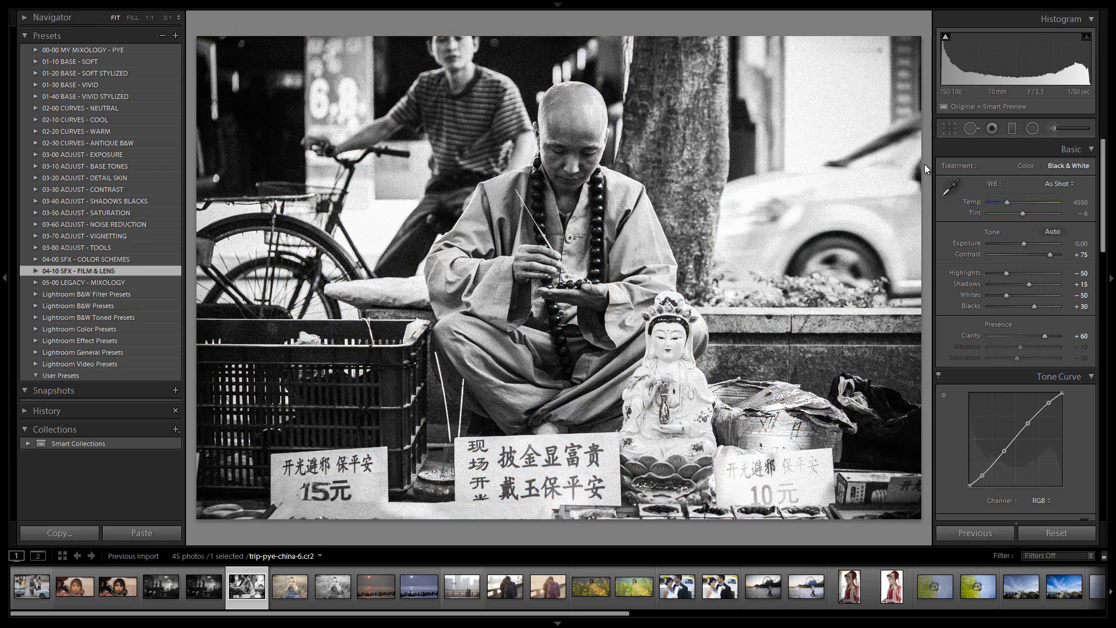
pyautogui.press('\\')
pyautogui.press('\\')
# - Raise Exposure to +0.10, then try resetting Clarity to 0 and undo that reset
pyautogui.press('Up')
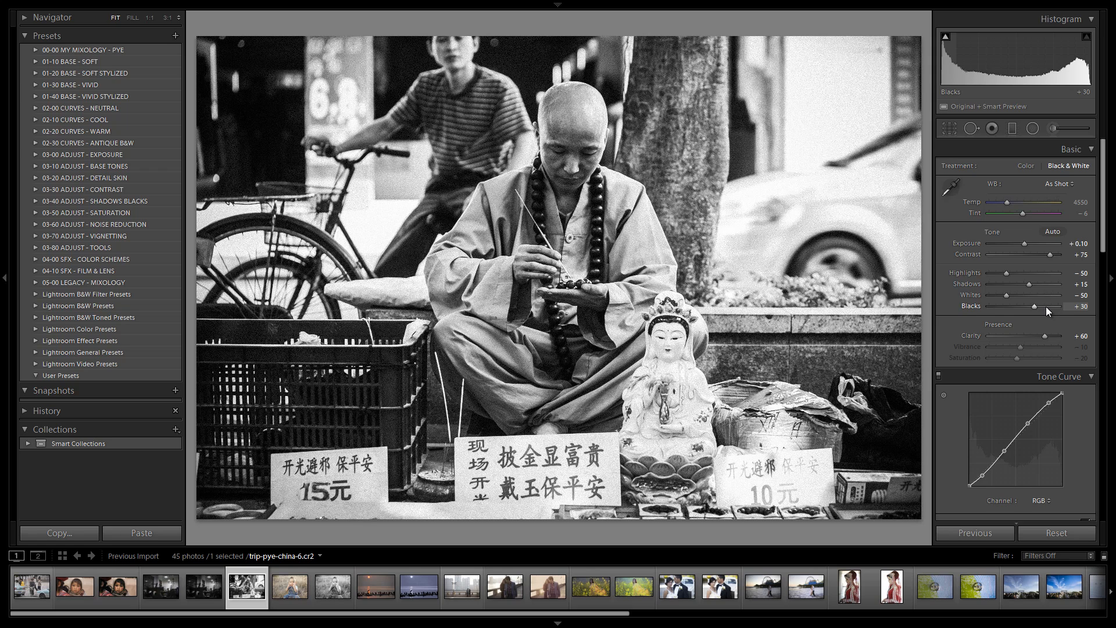
pyautogui.doubleClick(1042, 336)
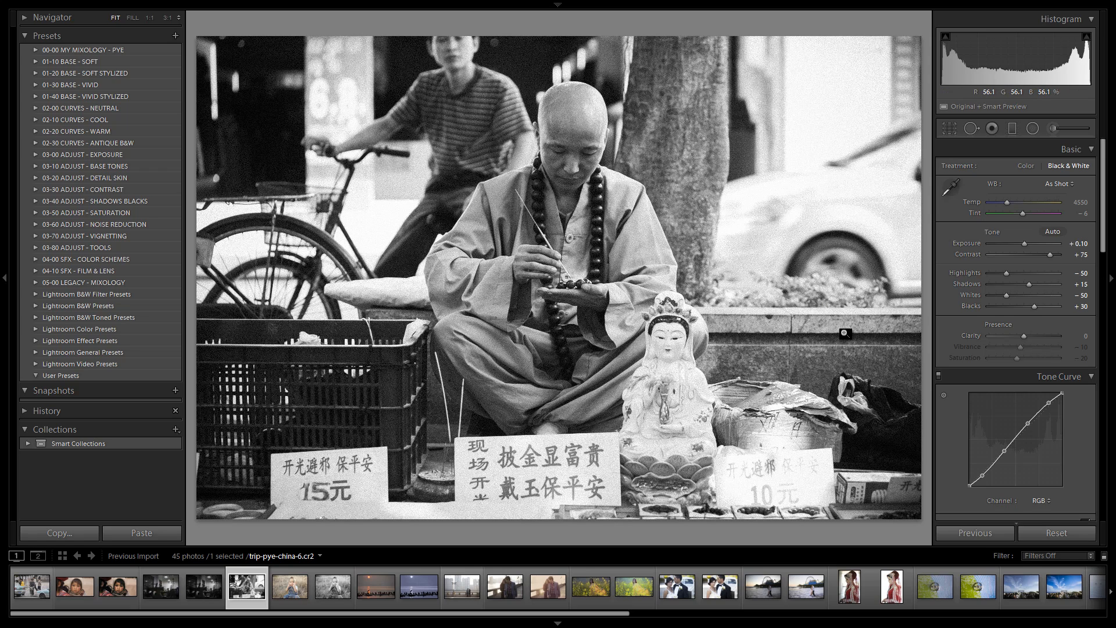
pyautogui.hotkey('ctrl', 'z')
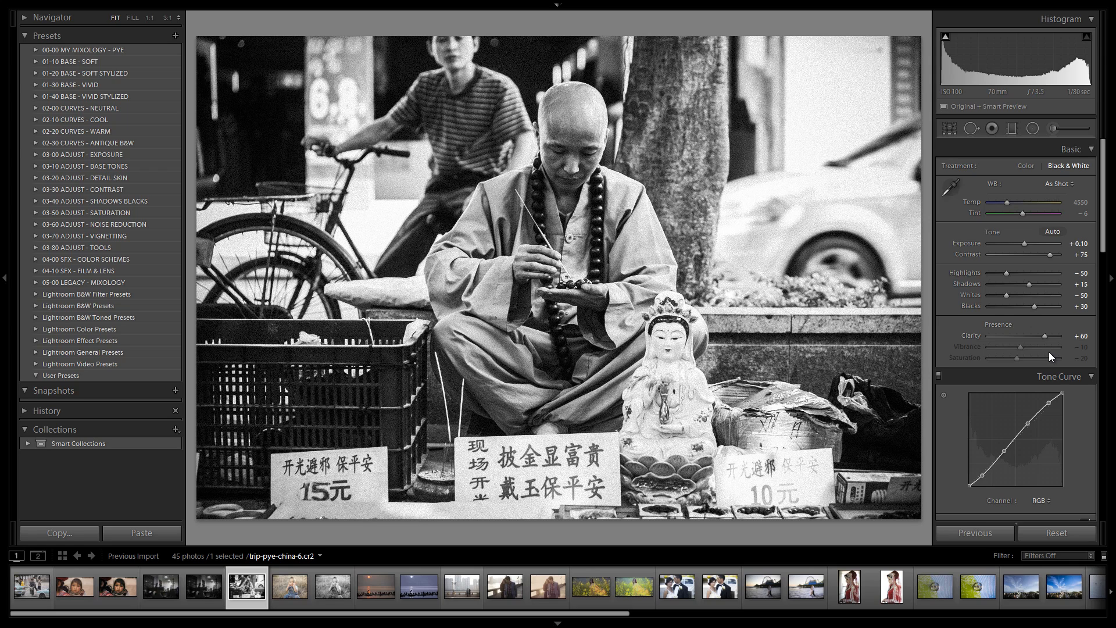
# - Review the photo's Tone Curve, Black & White Mix, Split Toning and Detail settings
pyautogui.scroll(-3, 1066, 249)
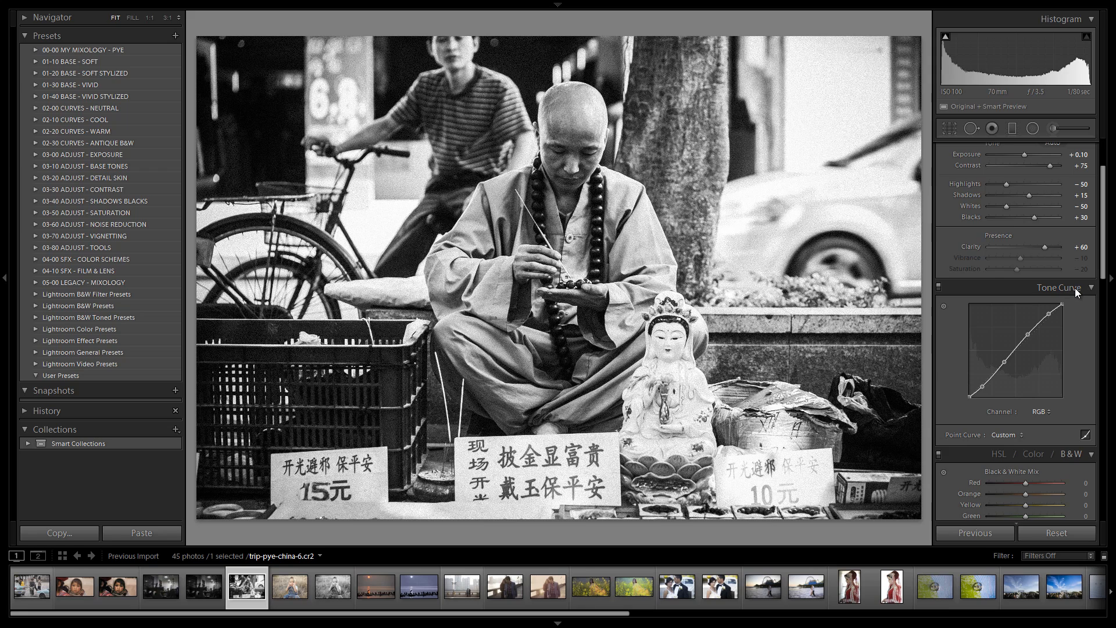
pyautogui.scroll(-3, 1076, 288)
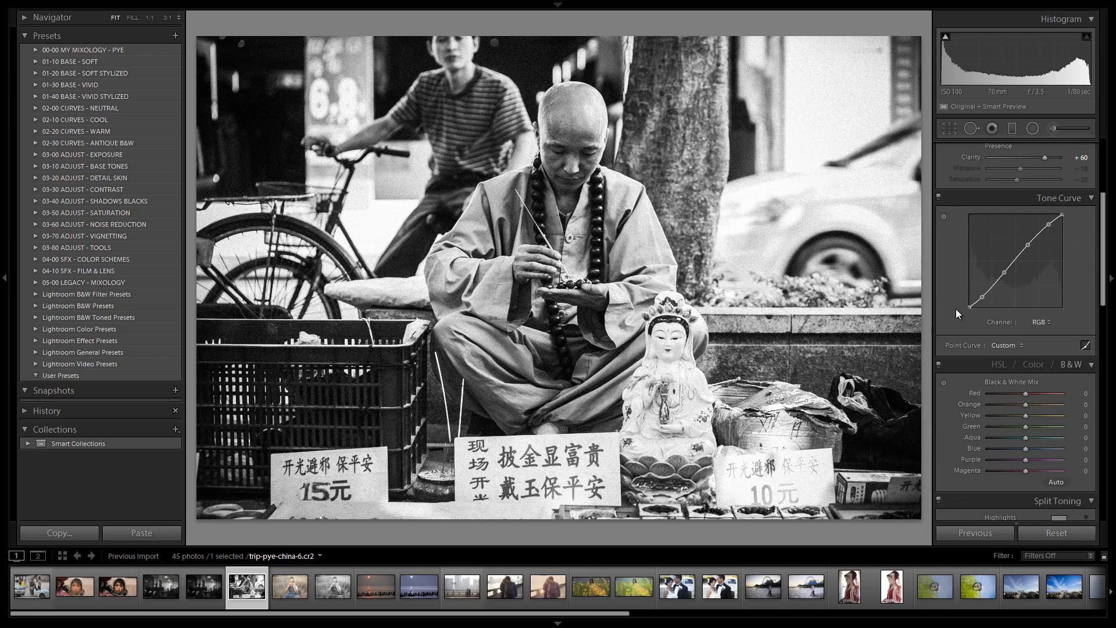
pyautogui.scroll(-3, 1062, 300)
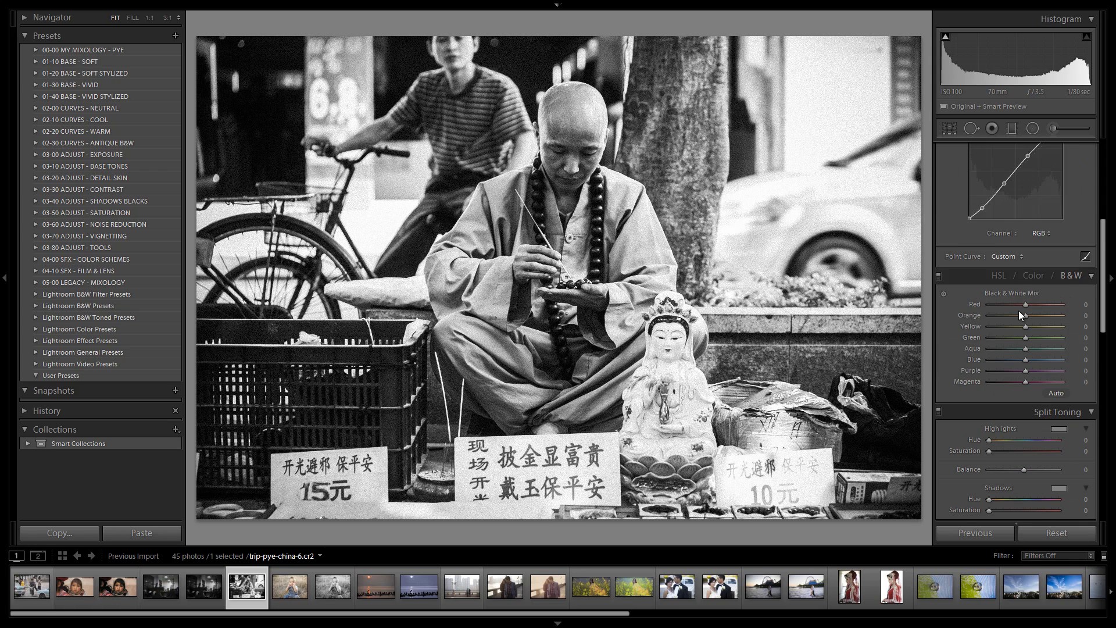
pyautogui.scroll(-3, 1020, 314)
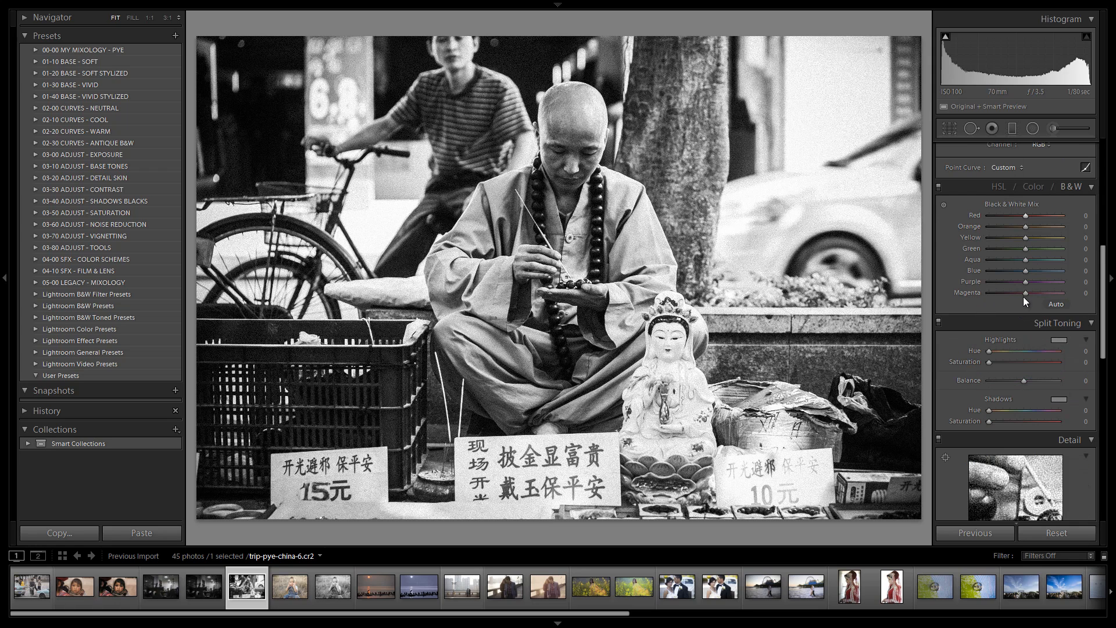
pyautogui.scroll(-3, 1024, 331)
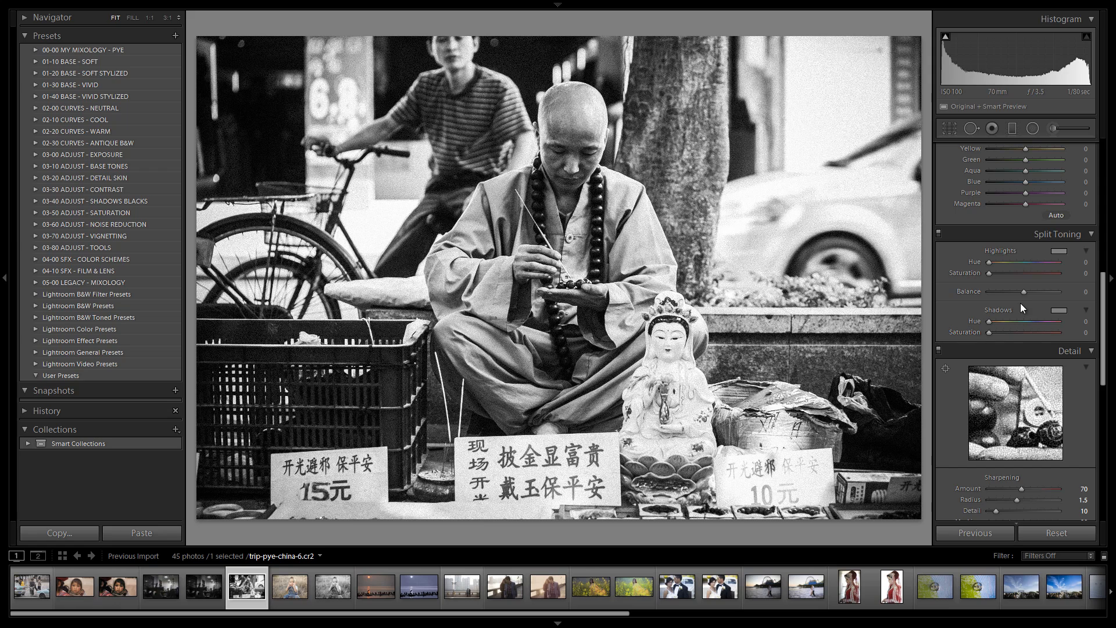
pyautogui.scroll(-3, 1047, 278)
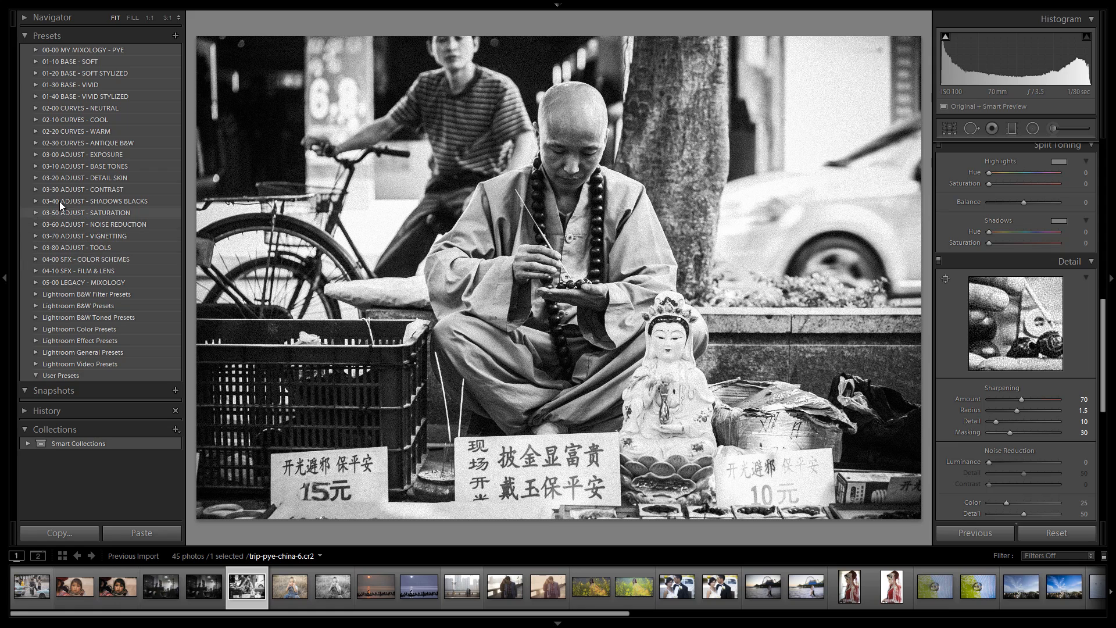
# - Compare the Amber, Bronze and Azure Neutral Punch tints in 02-30 CURVES - ANTIQUE B&W and apply 33c. Neutral Punch - B&W Bronze
pyautogui.click(34, 142)
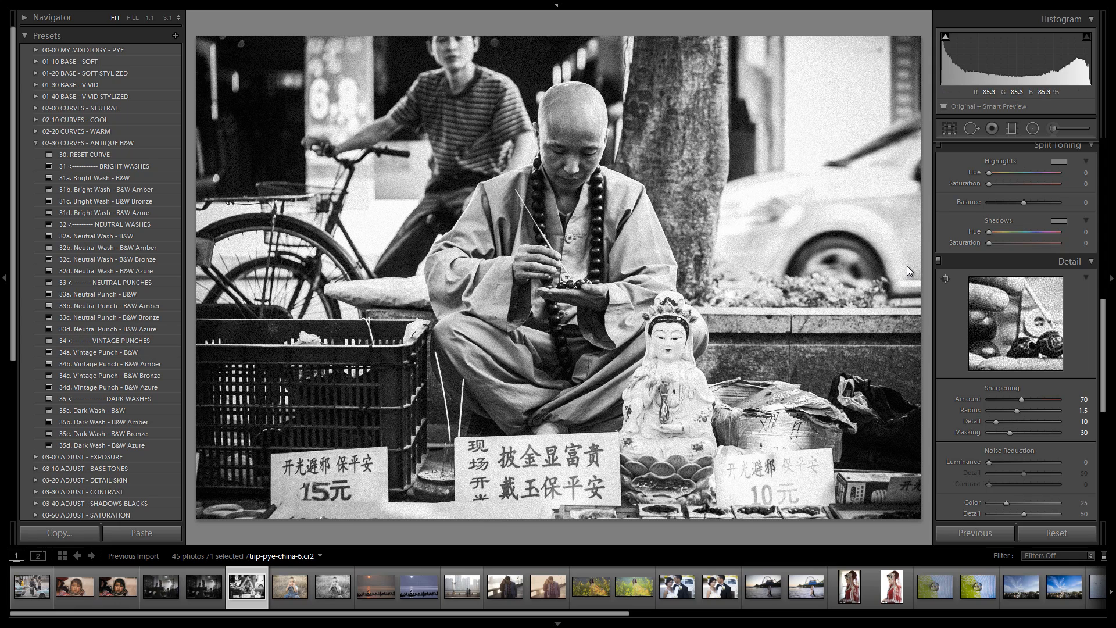
pyautogui.scroll(10, 999, 263)
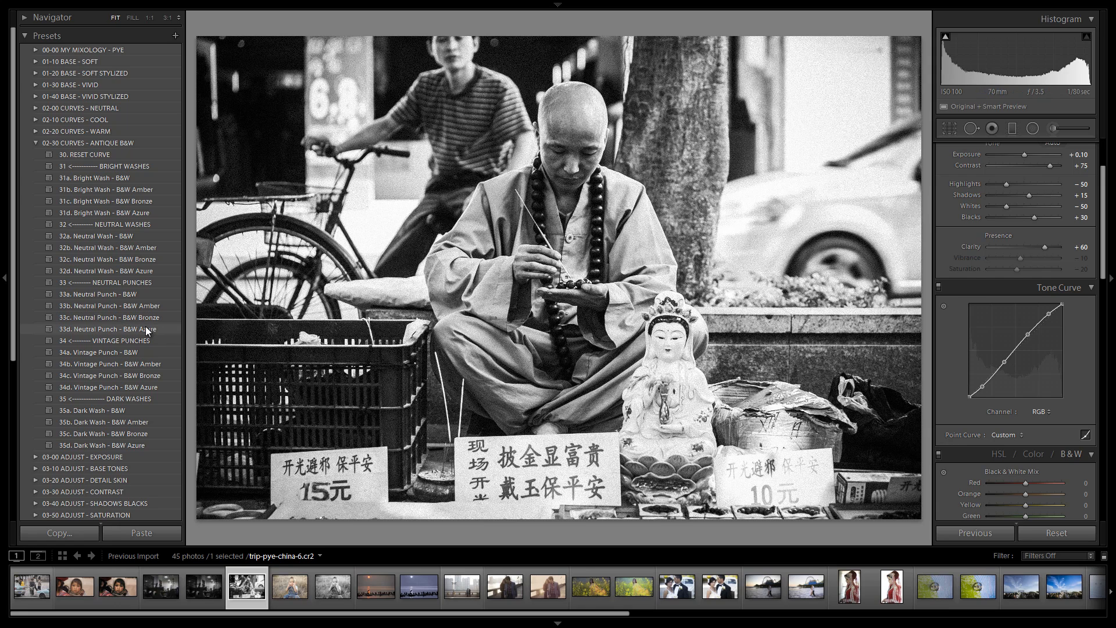
pyautogui.click(144, 304)
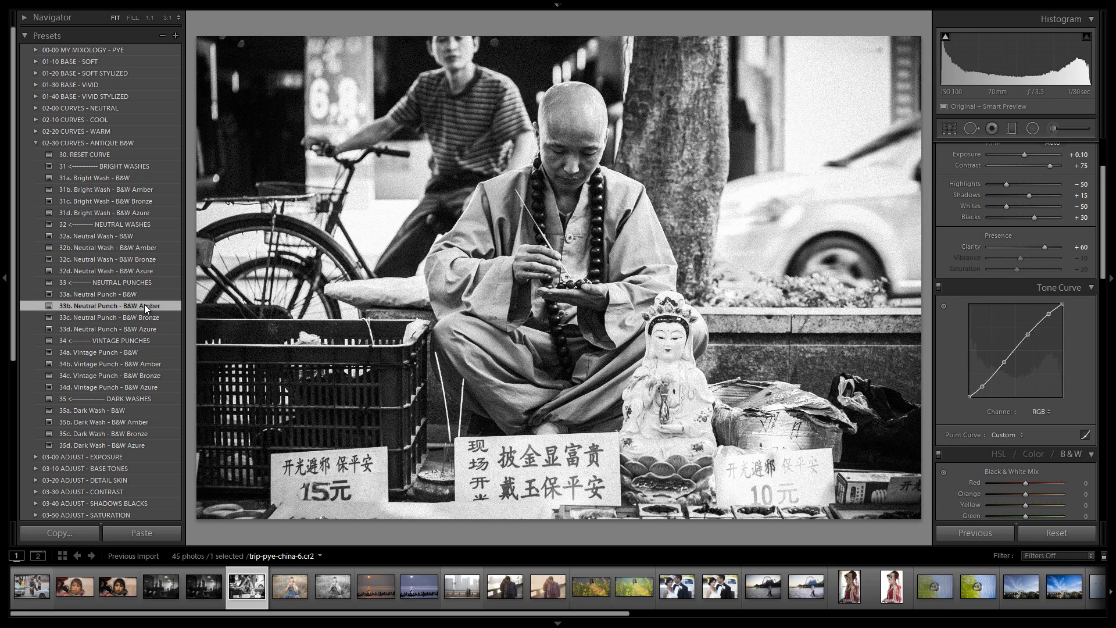
pyautogui.click(145, 312)
pyautogui.click(144, 328)
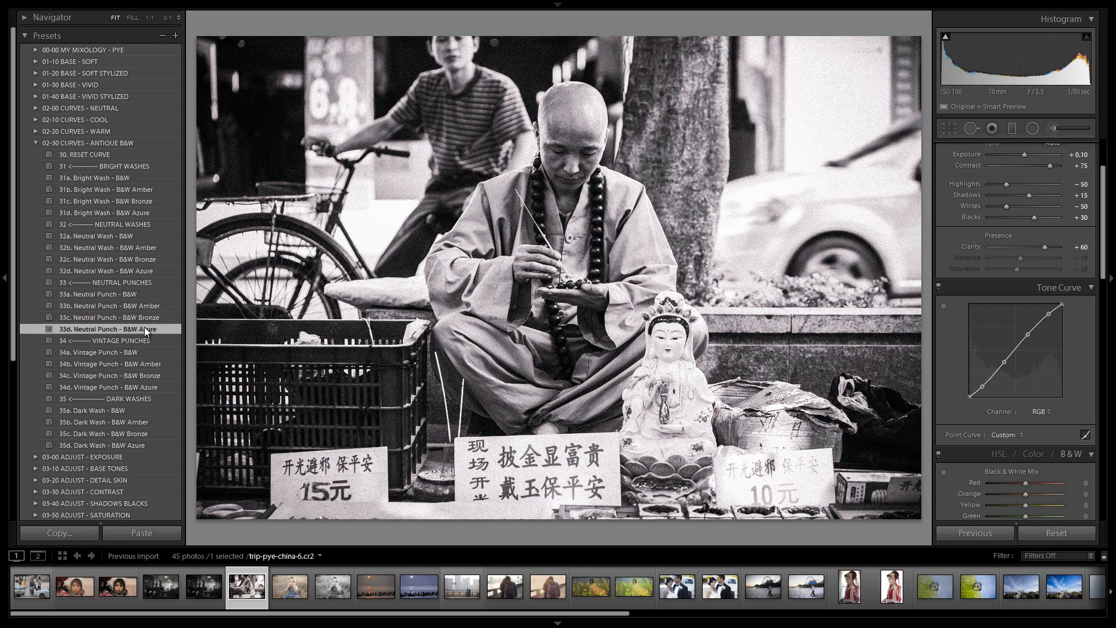
pyautogui.click(154, 318)
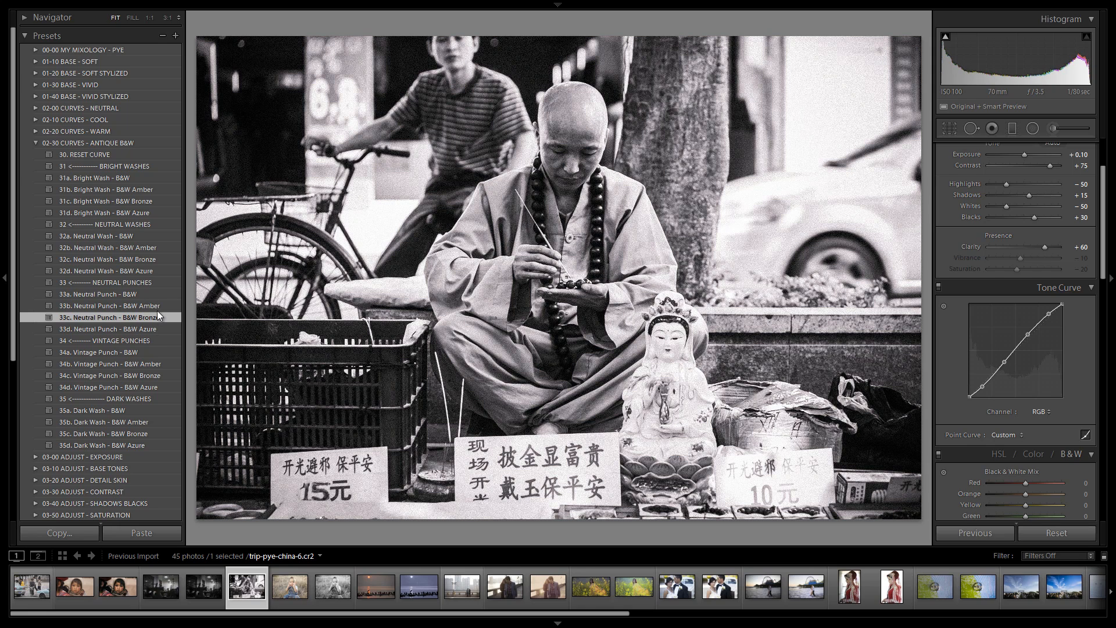
# - Preview the 33b. Neutral Punch - B&W Amber preset, apply 33a. Neutral Punch - B&W instead, and collapse the 02-30 CURVES - ANTIQUE B&W folder
pyautogui.click(161, 304)
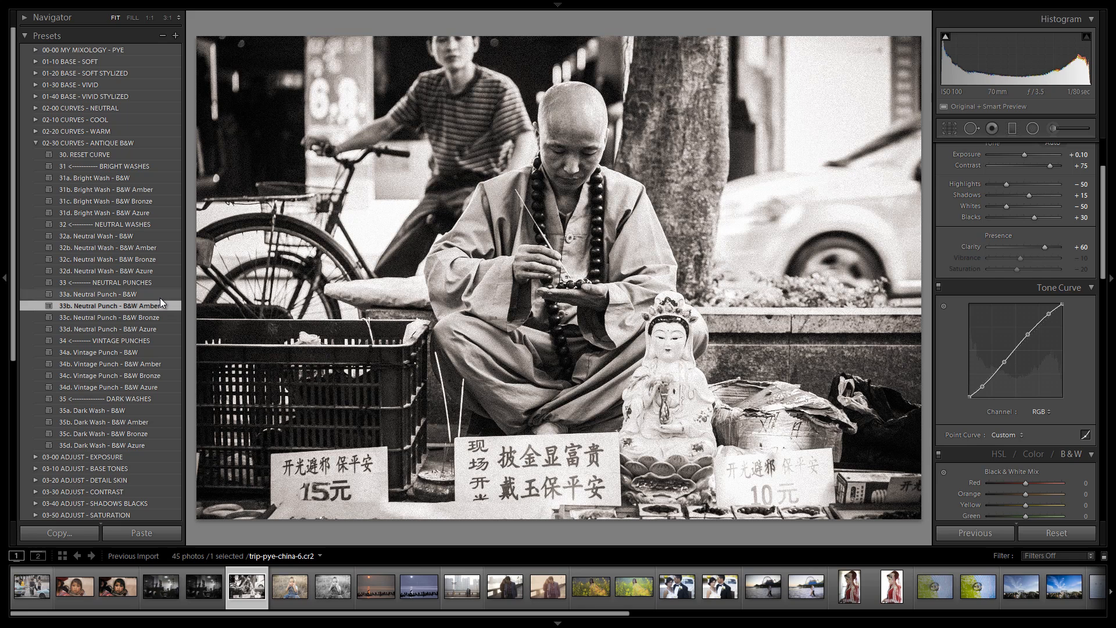
pyautogui.click(159, 297)
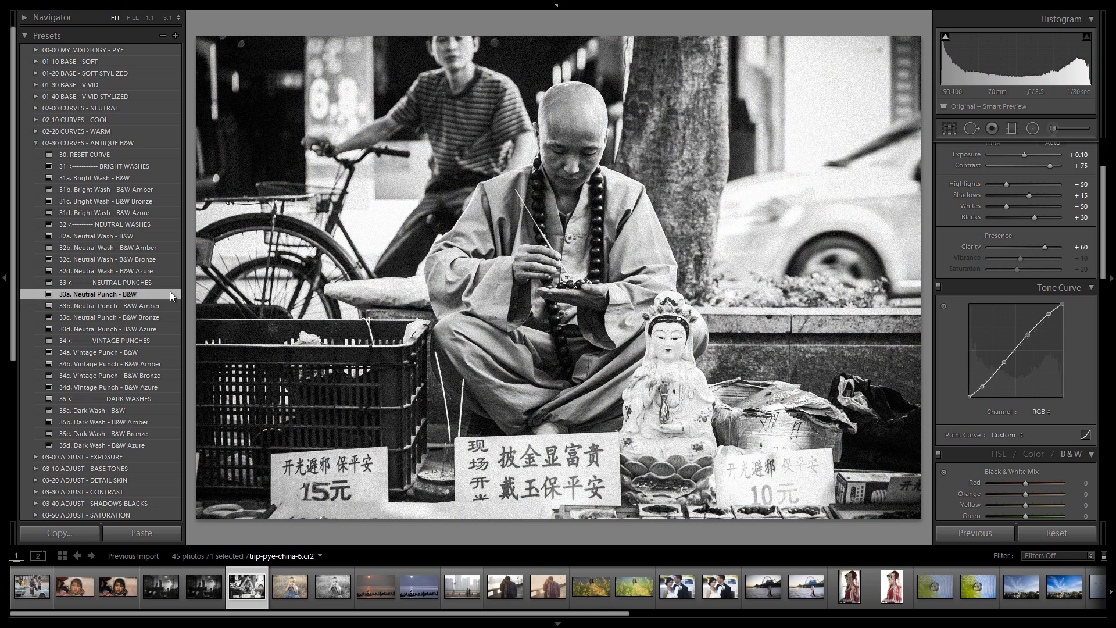
pyautogui.click(38, 144)
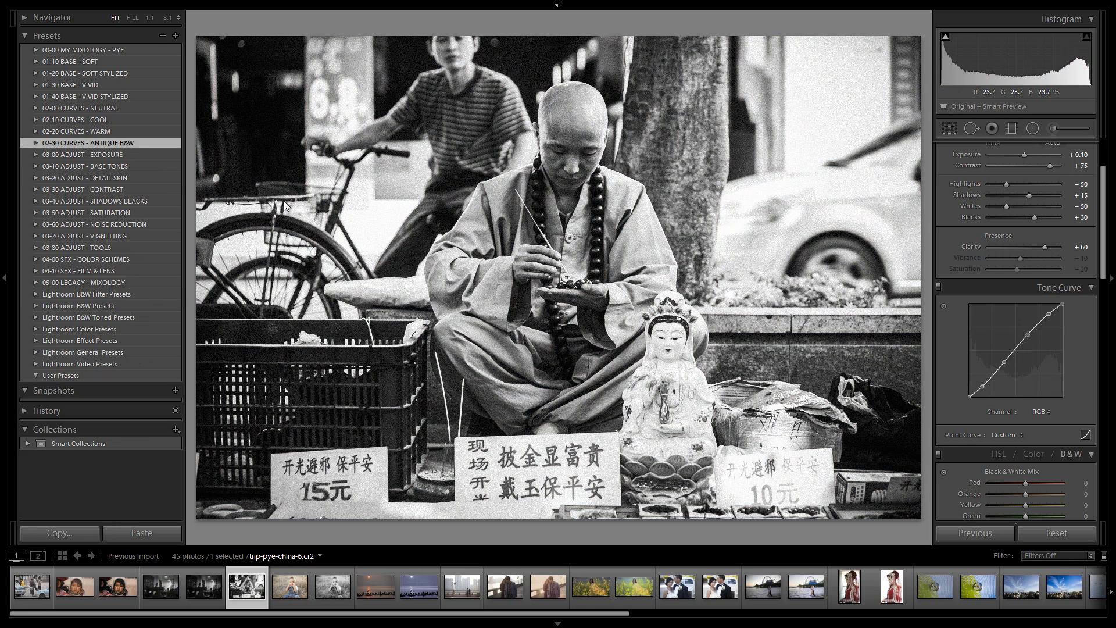
# - Review the photo's Split Toning, Sharpening, Noise Reduction, Lens Vignetting and Grain settings
pyautogui.scroll(-8, 966, 301)
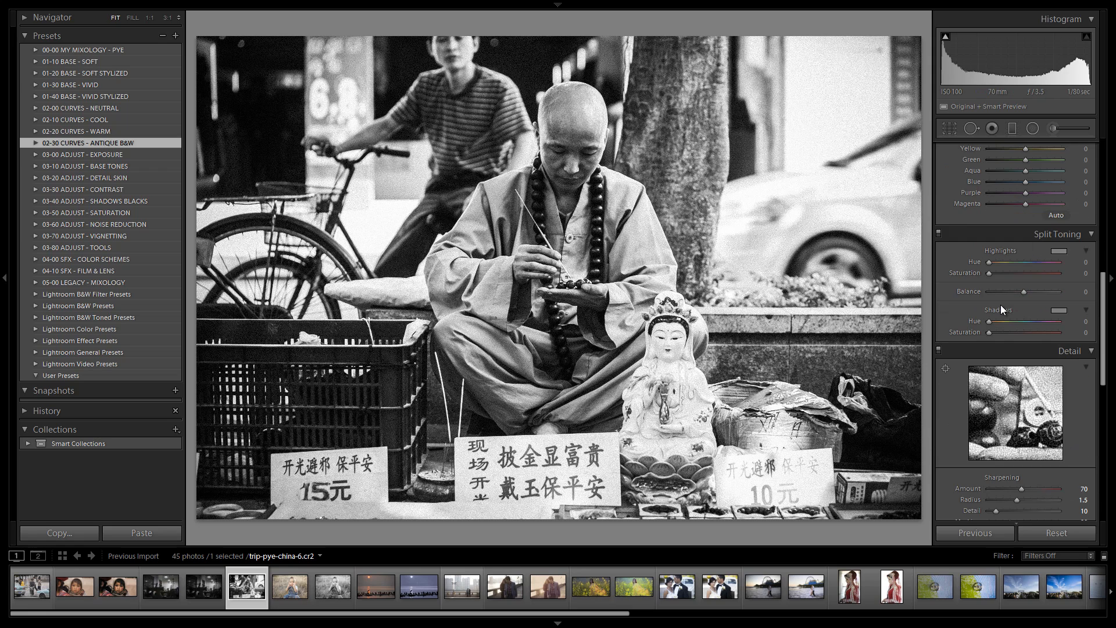
pyautogui.scroll(-6, 1005, 301)
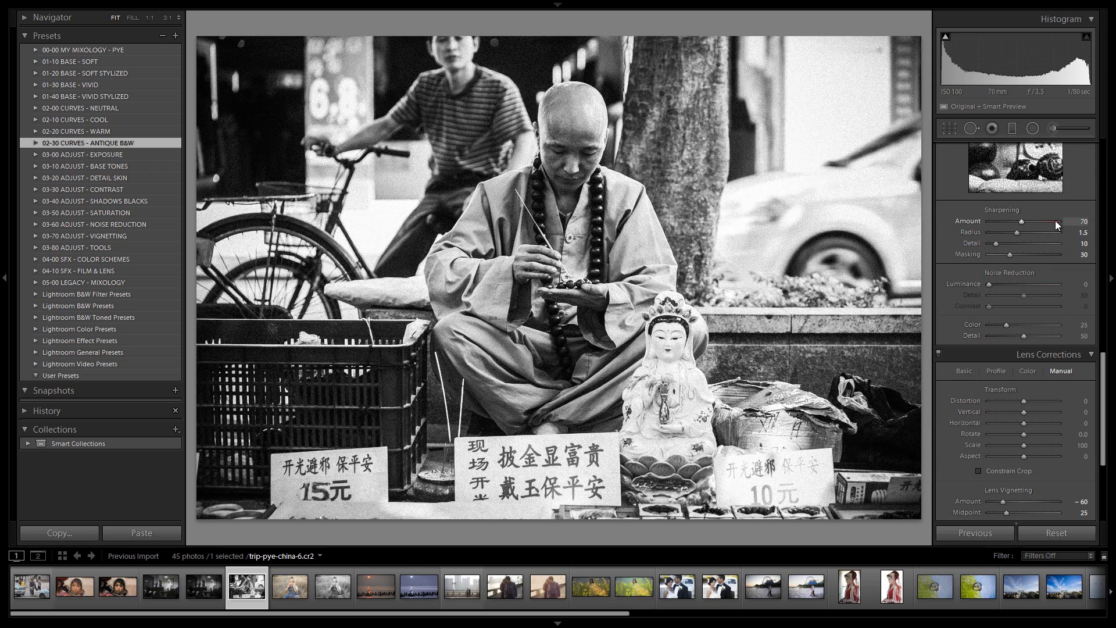
pyautogui.scroll(-5, 1033, 289)
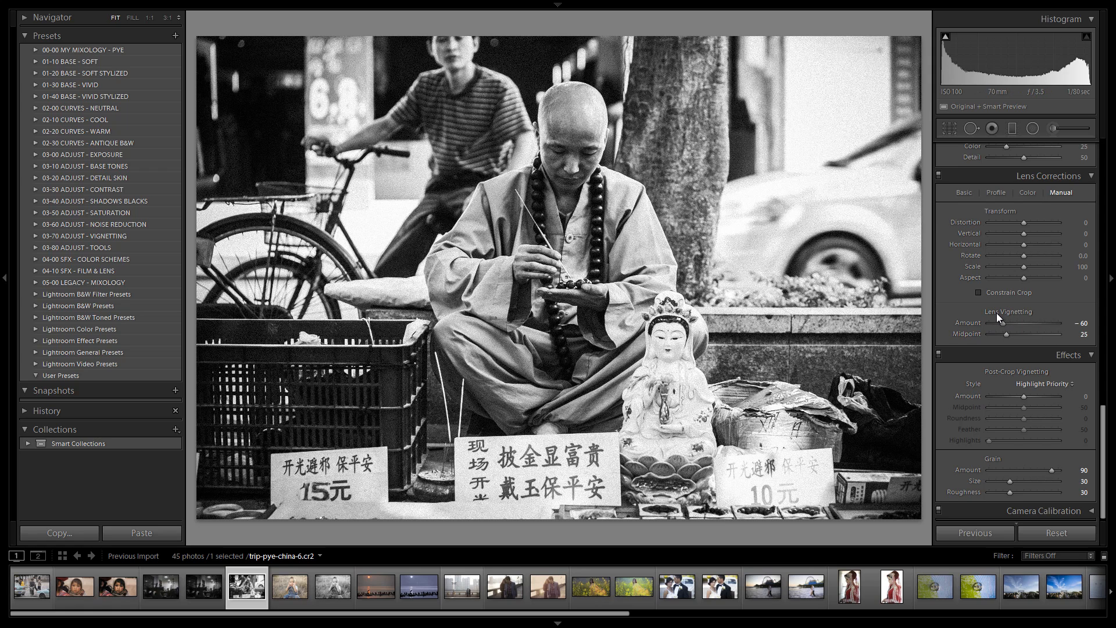
pyautogui.scroll(-1, 1017, 323)
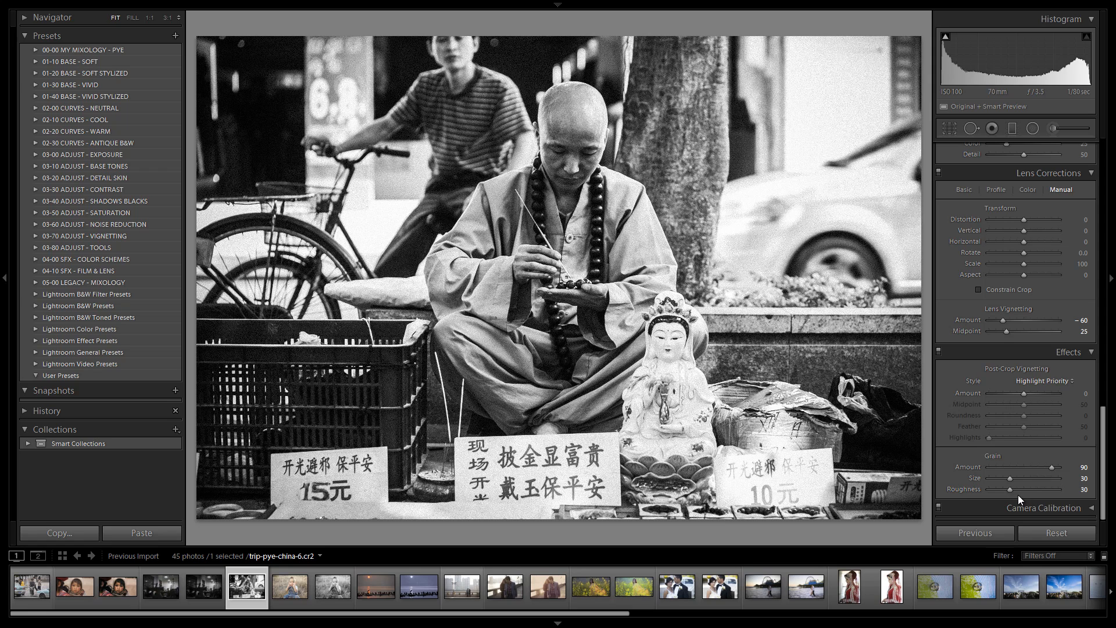
pyautogui.scroll(10, 1038, 412)
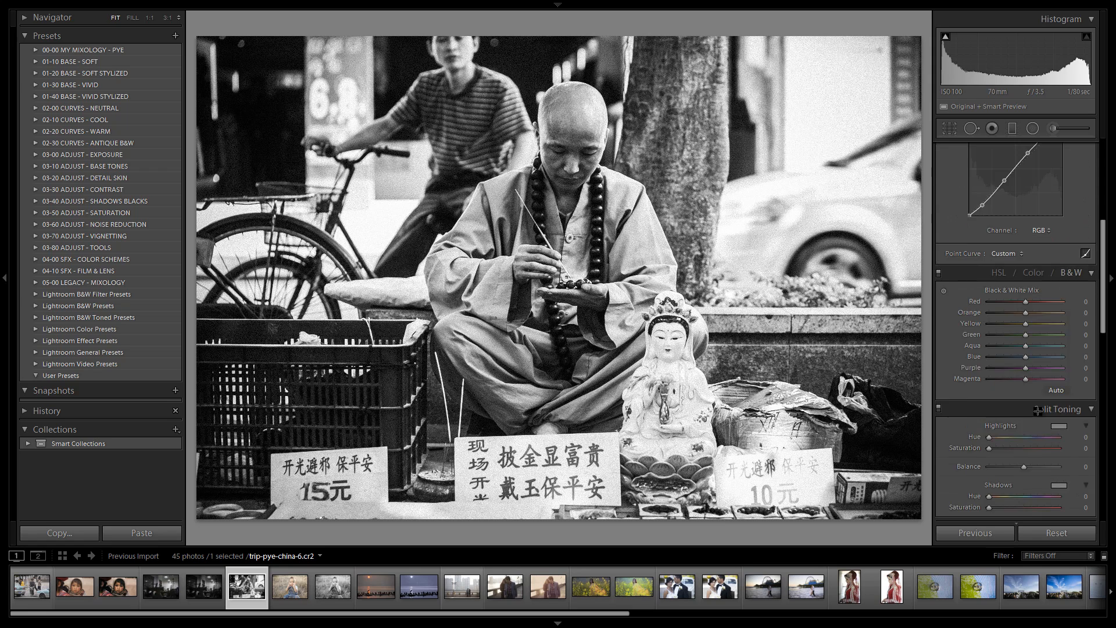
# - Compare the finished black-and-white edit with the original colour photo by switching repeatedly between the before and after views
pyautogui.press('\\')
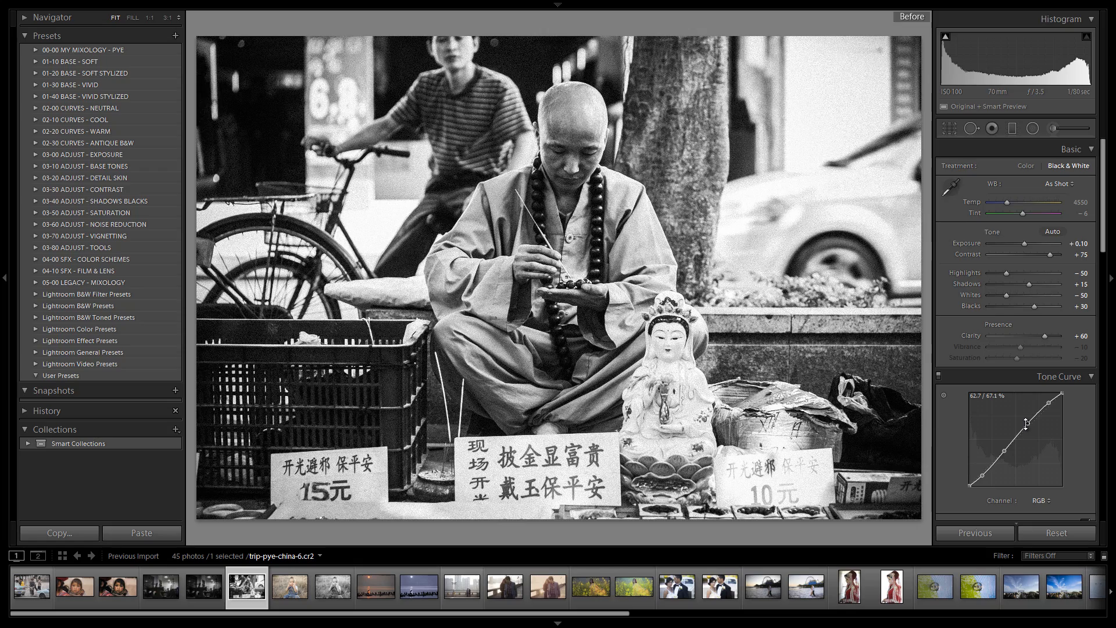
pyautogui.press('\\')
pyautogui.press('\\')
pyautogui.press('\\')
pyautogui.press('\\')
pyautogui.press('\\')
pyautogui.press('\\')
pyautogui.press('\\')
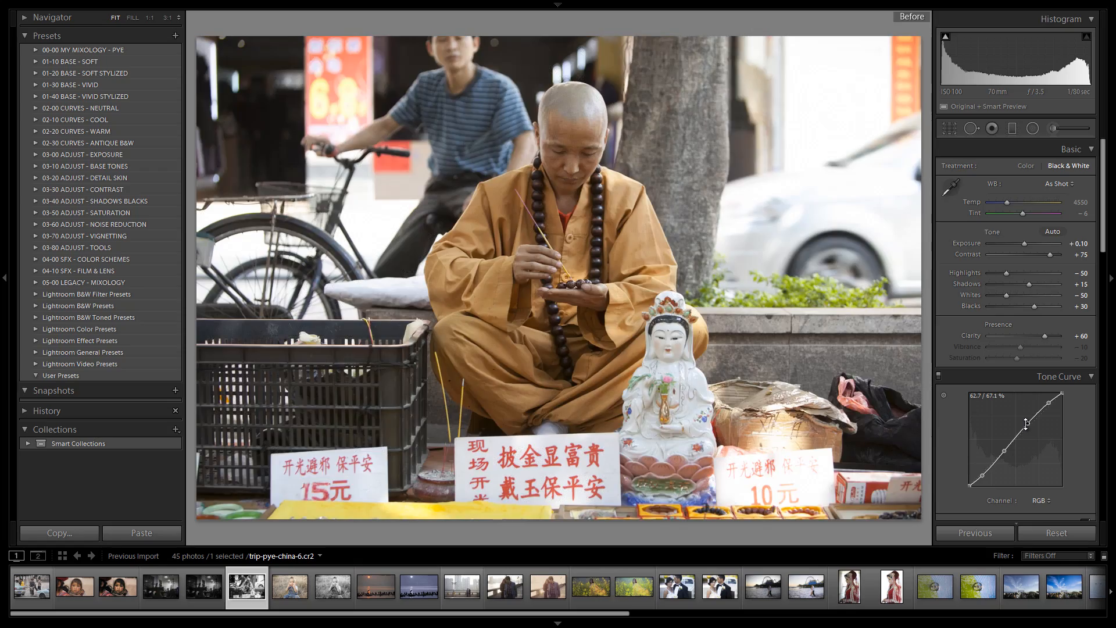